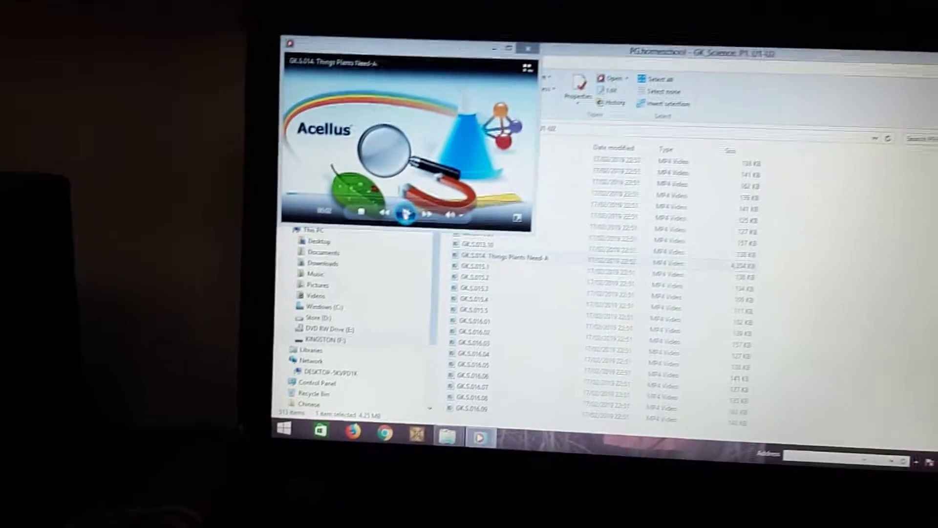
Maximize the Media Player window so the 'Things Plants Need' video fills the screen
click(509, 48)
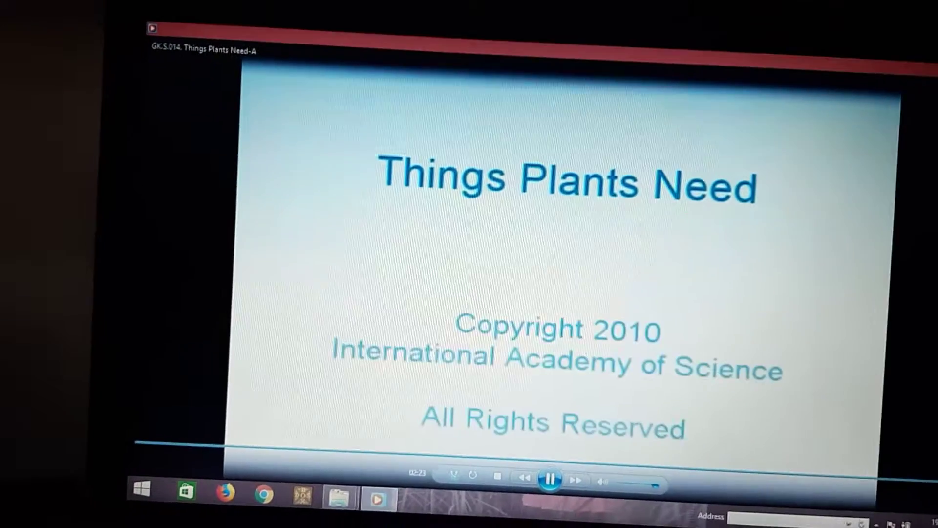
Close Windows Media Player to return to the GK Science folder in File Explorer
click(926, 120)
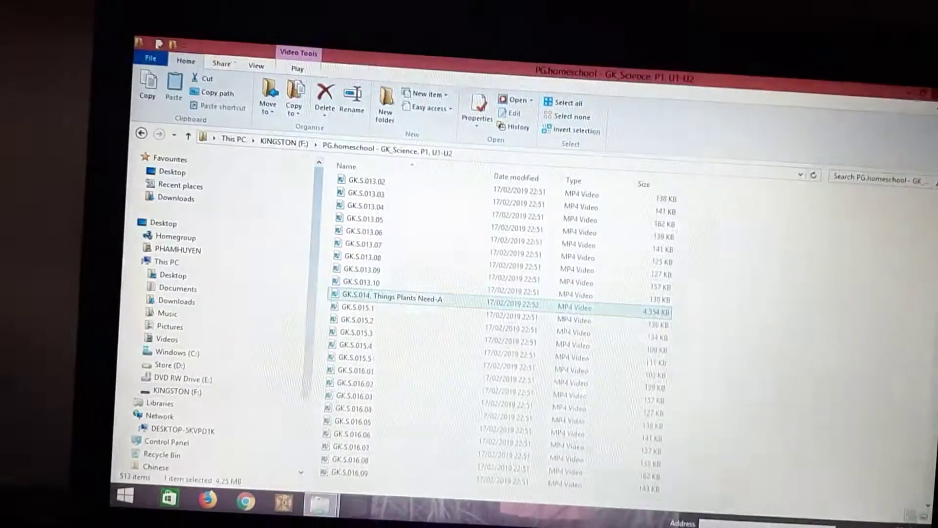